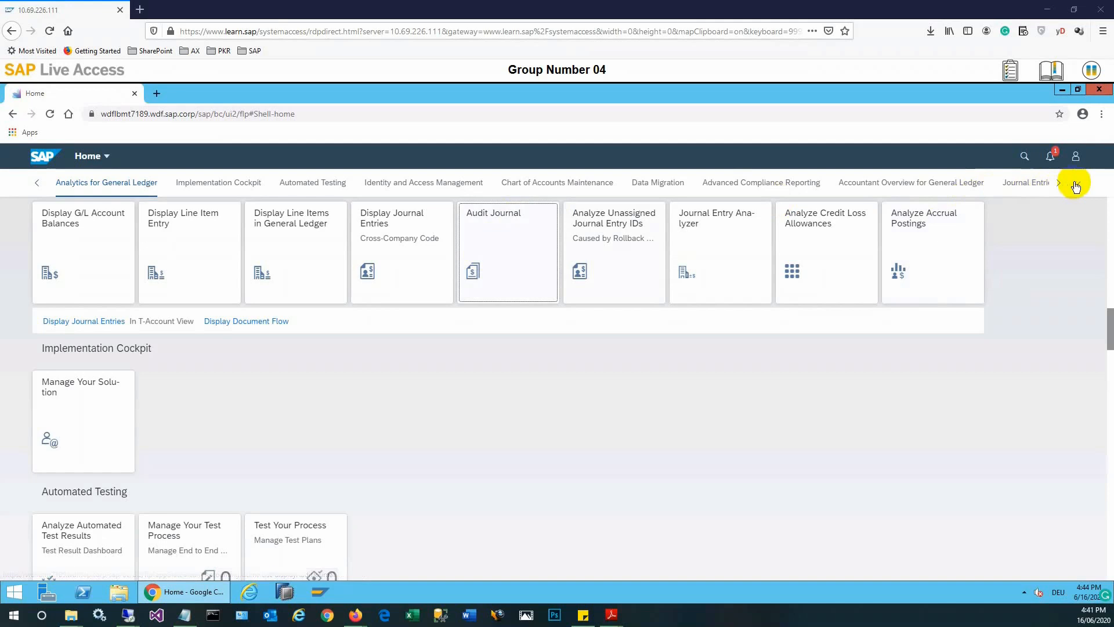
Open the Carry Forward Balances app from the Periodic Activities for General Ledger group.
click(1076, 183)
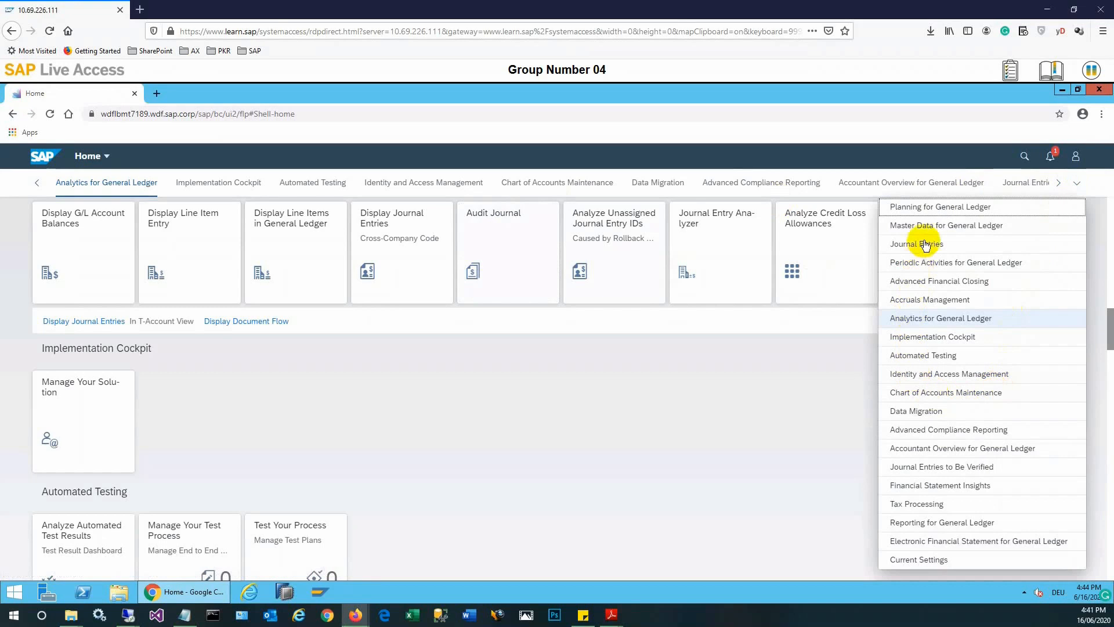
click(923, 268)
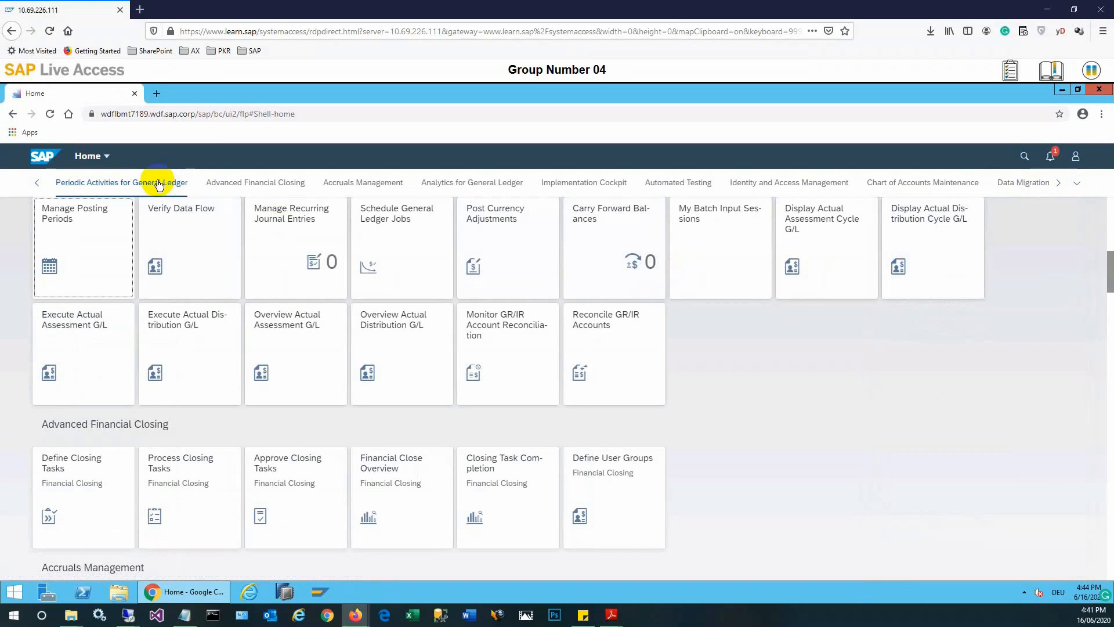
click(605, 230)
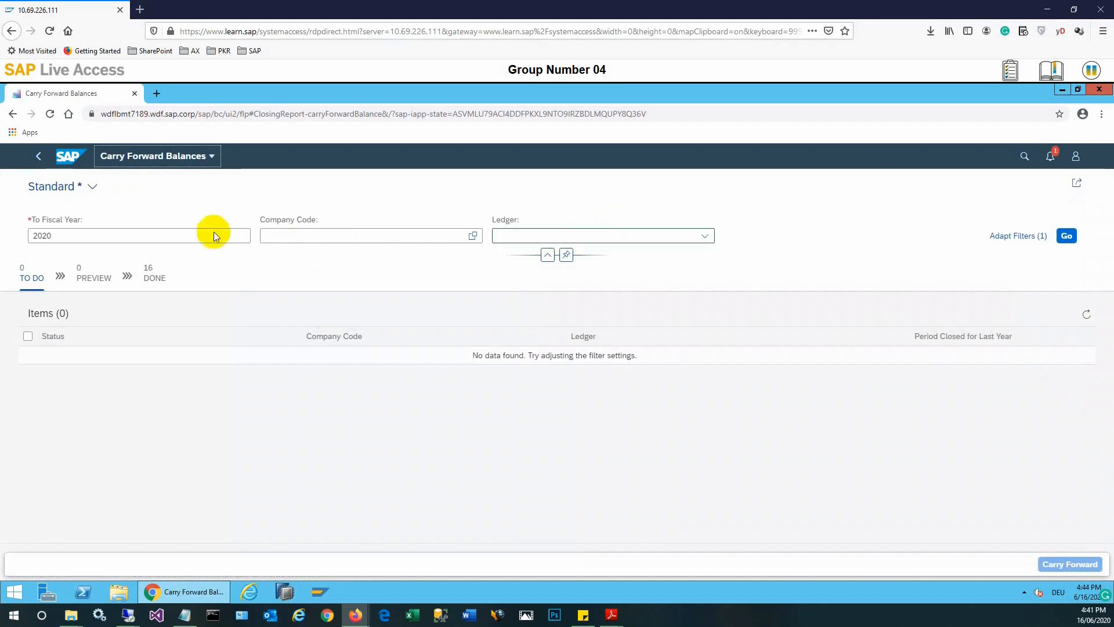
Set the target fiscal year to 2021 and the company code filter to 1010.
click(172, 235)
click(172, 235)
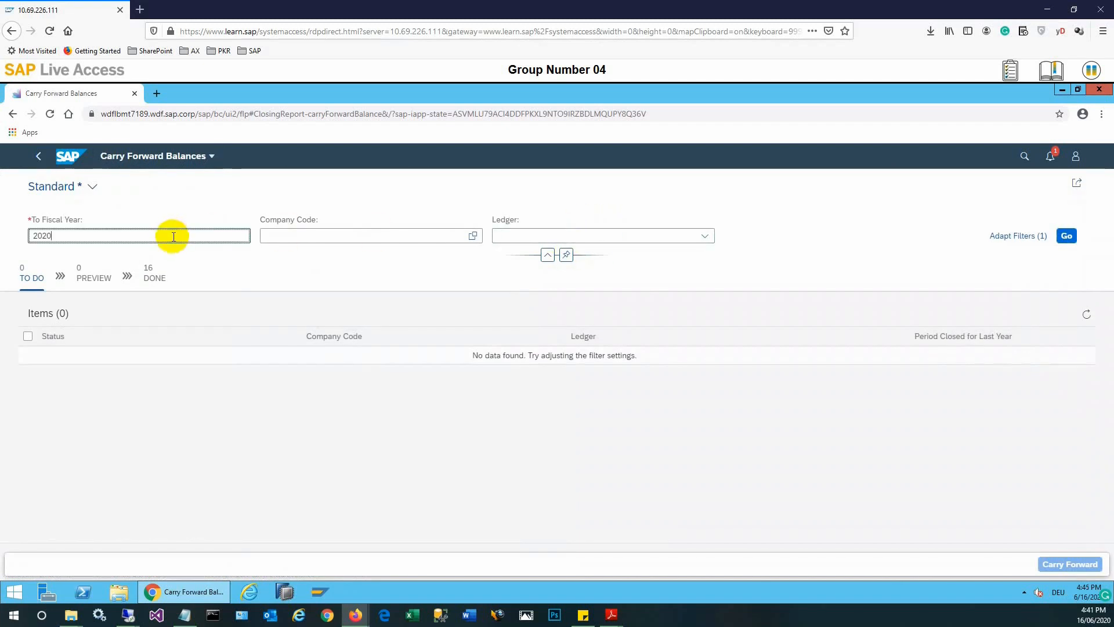
click(46, 235)
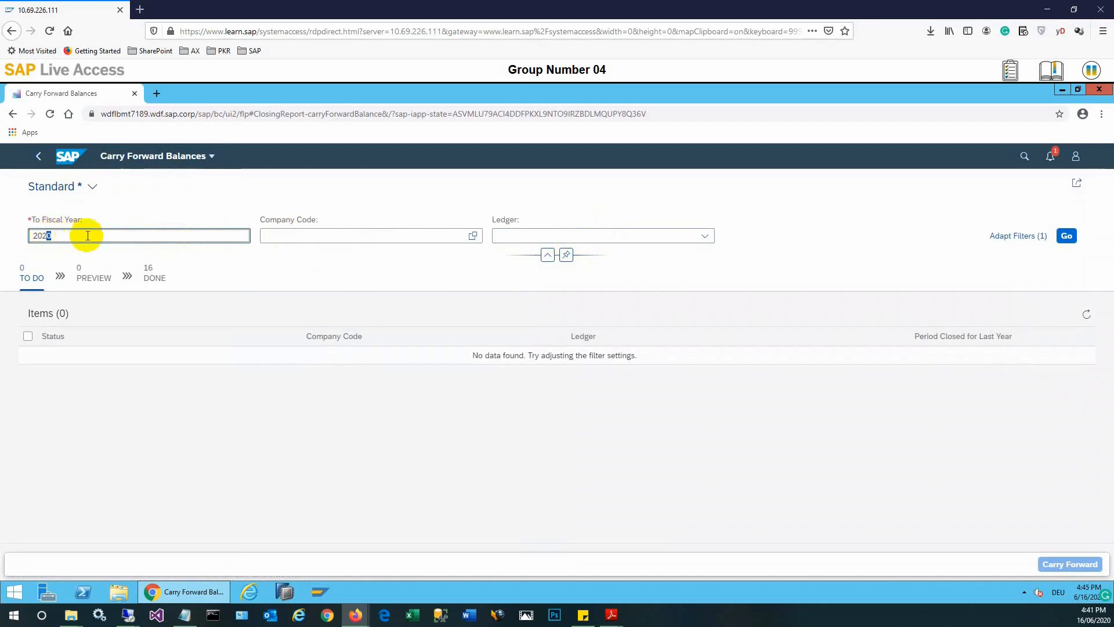
text(1)
click(287, 238)
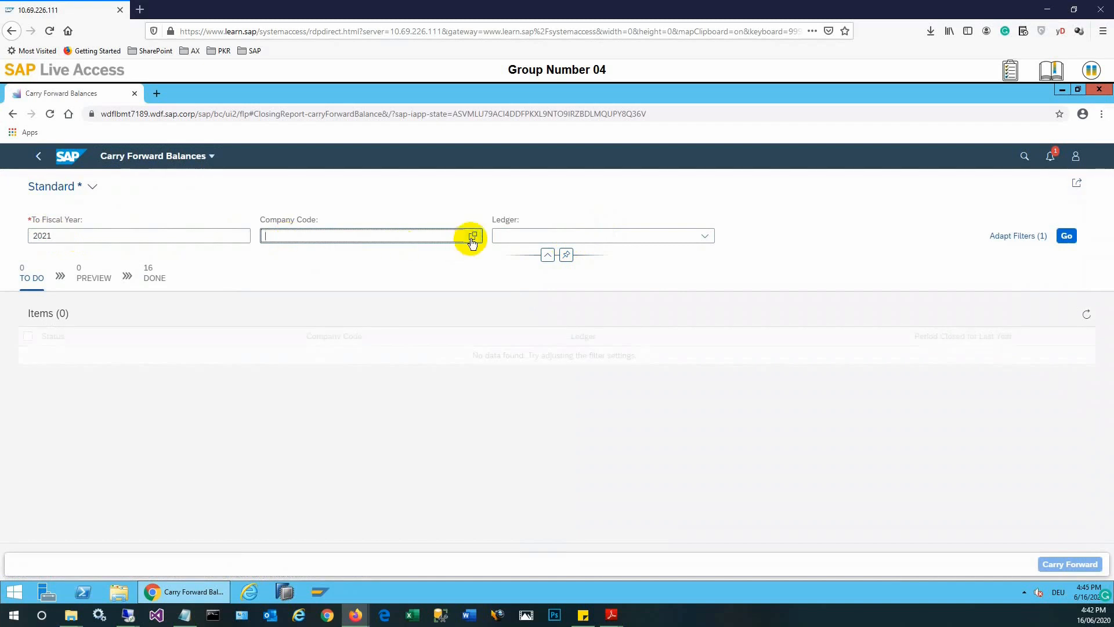
text(1010)
Restrict the ledger to 2L (Ledger 2L), apply the filters and check the items in the preview stage.
click(541, 237)
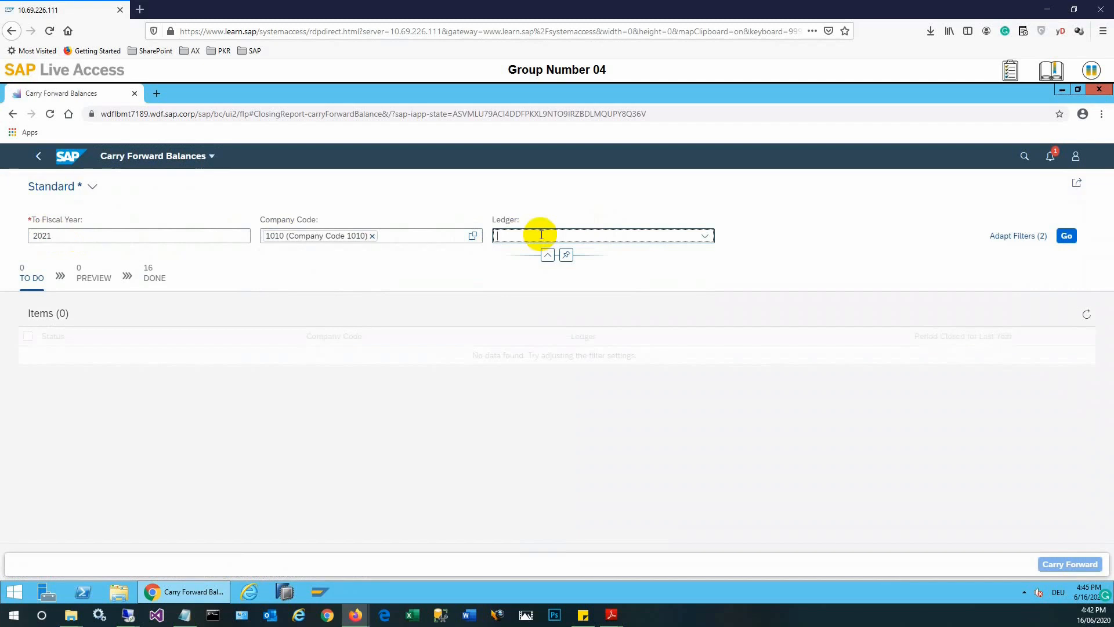
click(704, 235)
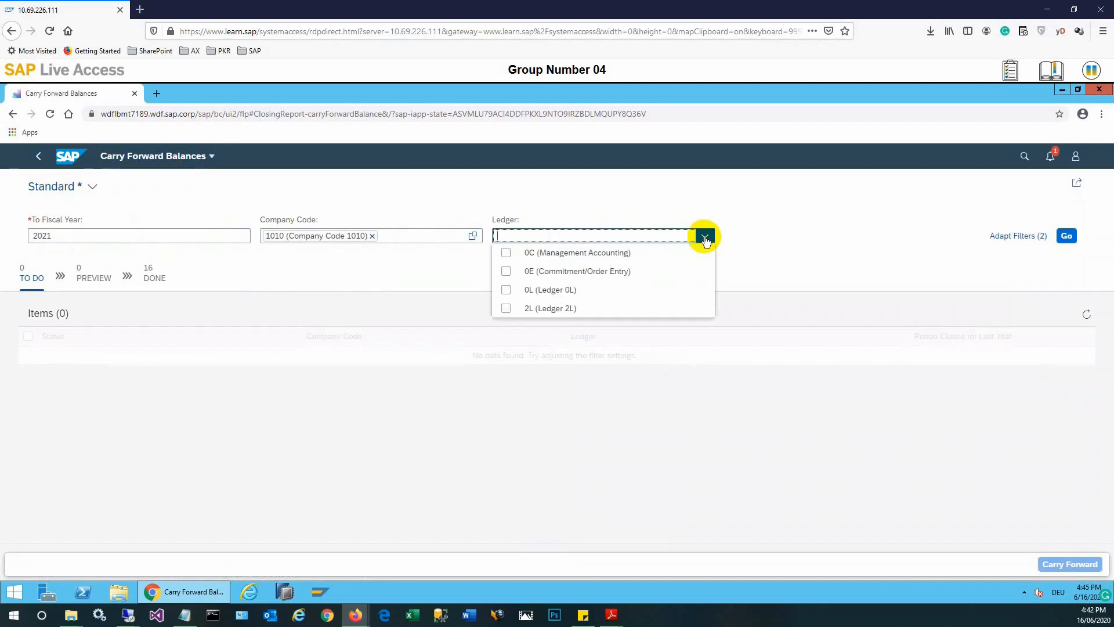
click(545, 308)
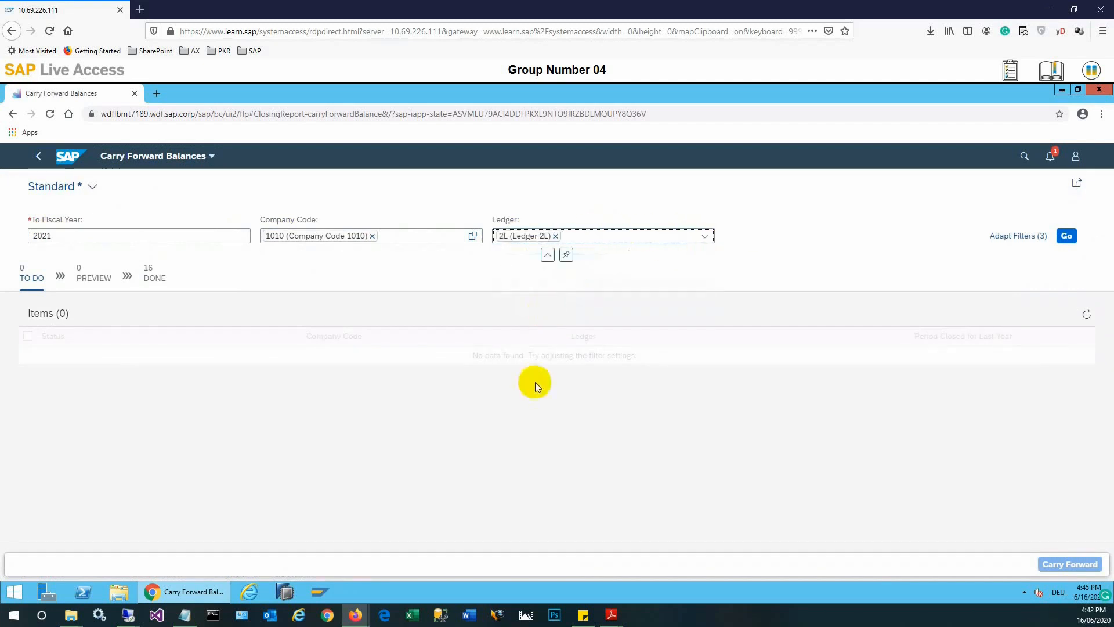
click(1068, 238)
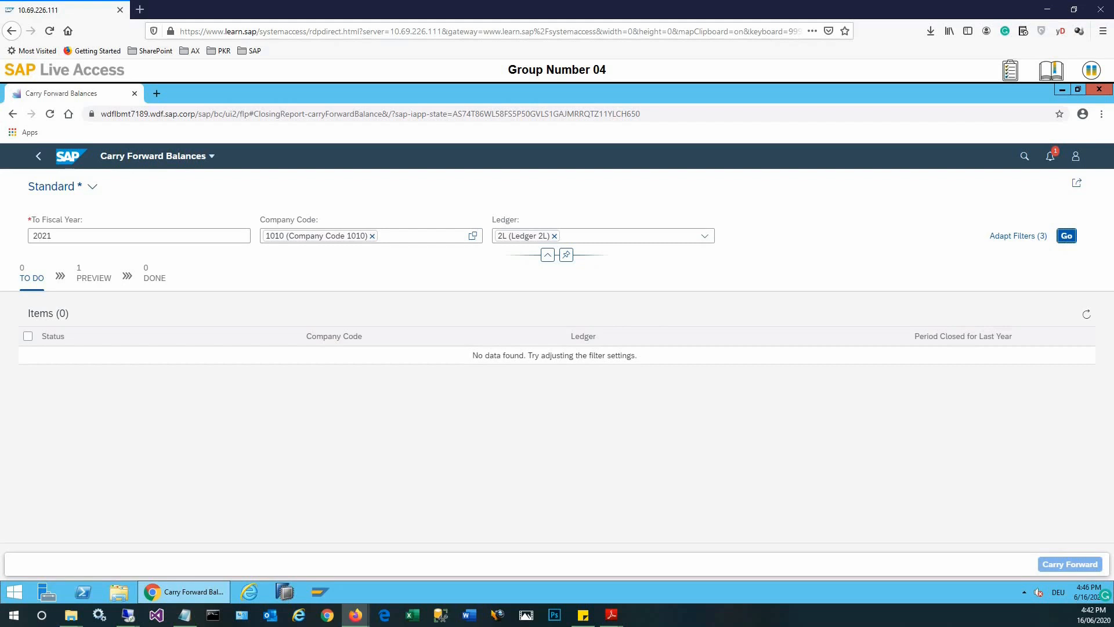
click(82, 274)
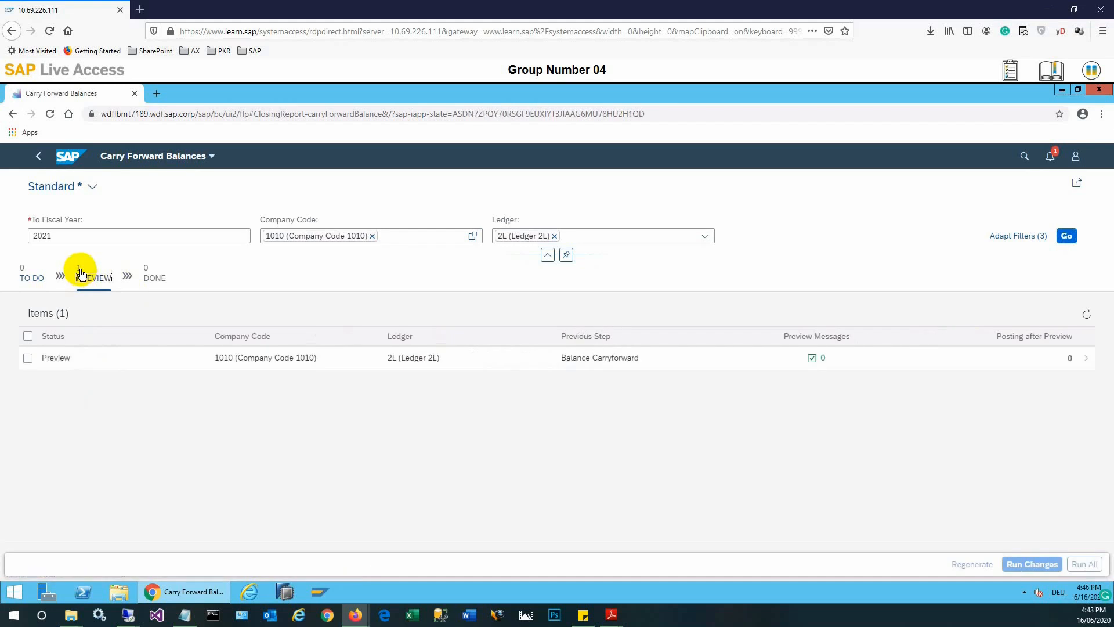
click(34, 277)
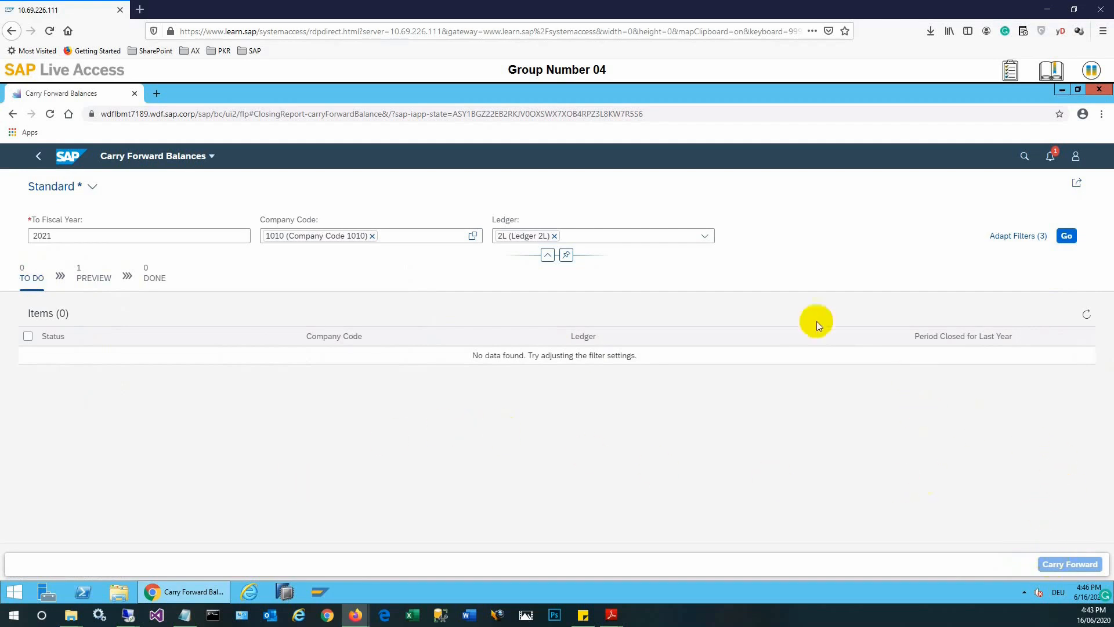
Set the target fiscal year to 2020 and apply the filters.
click(109, 236)
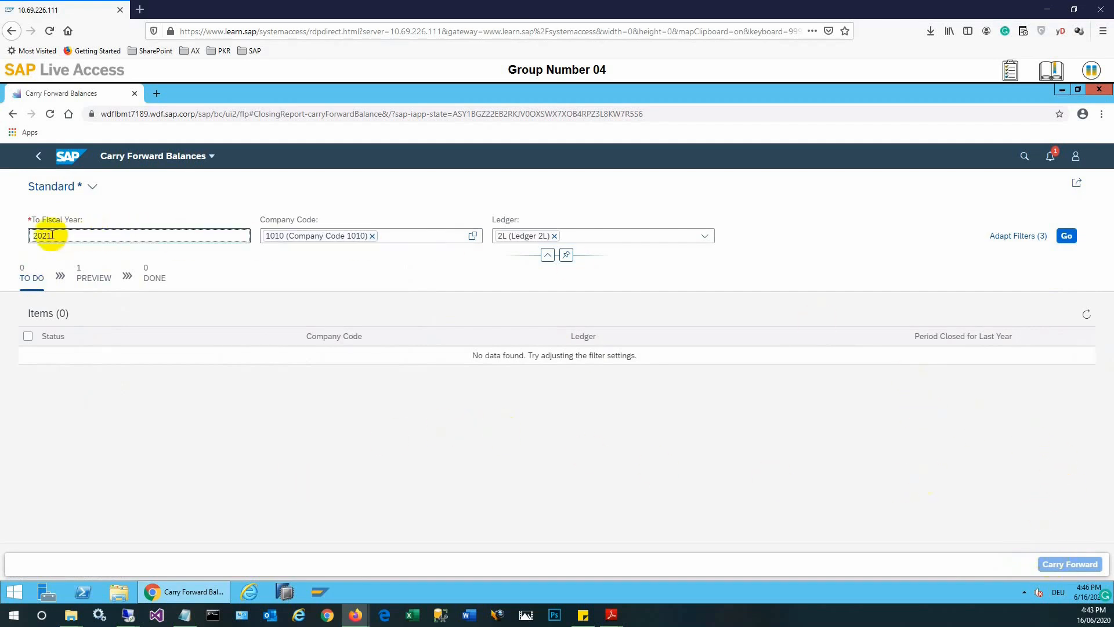
key(BackSpace)
text(0)
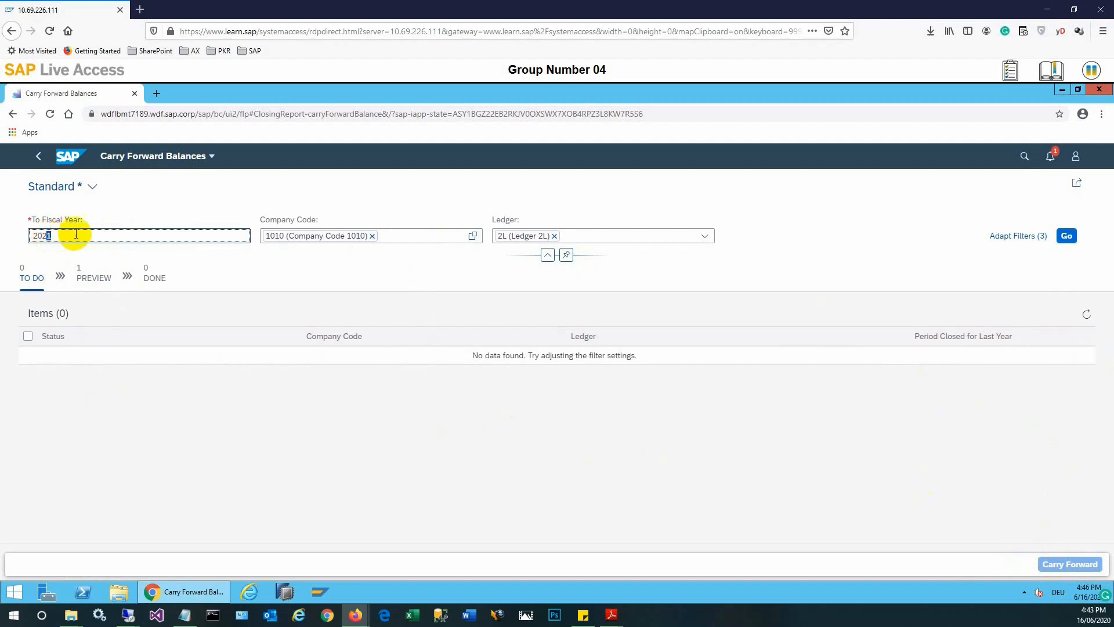
click(1066, 236)
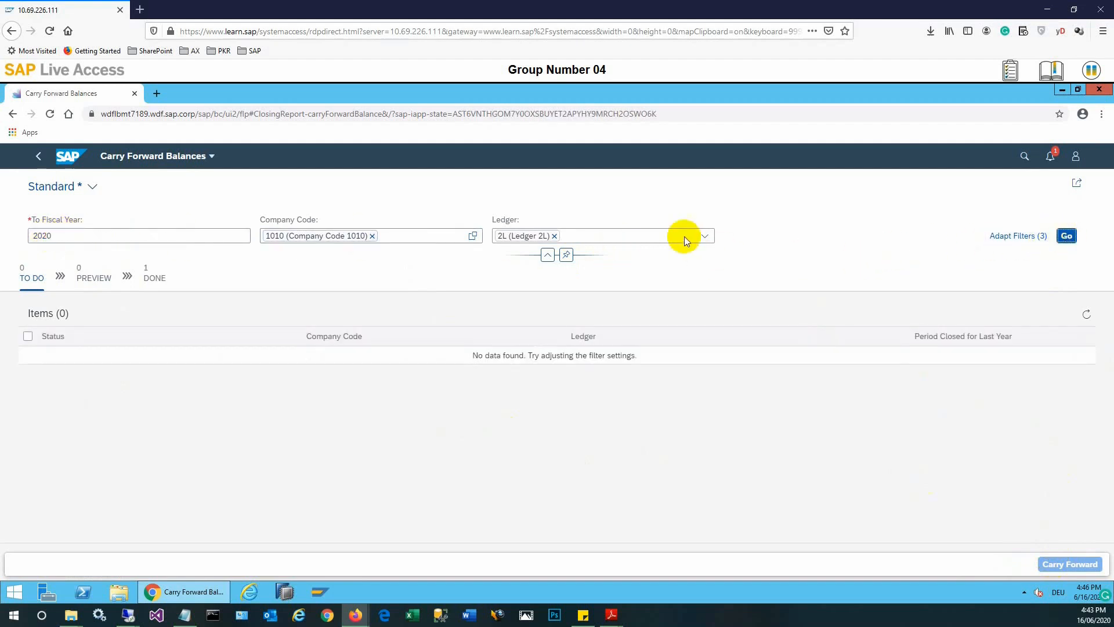
Clear the ledger filter, reselect 2L (Ledger 2L) and reapply the filters.
click(554, 236)
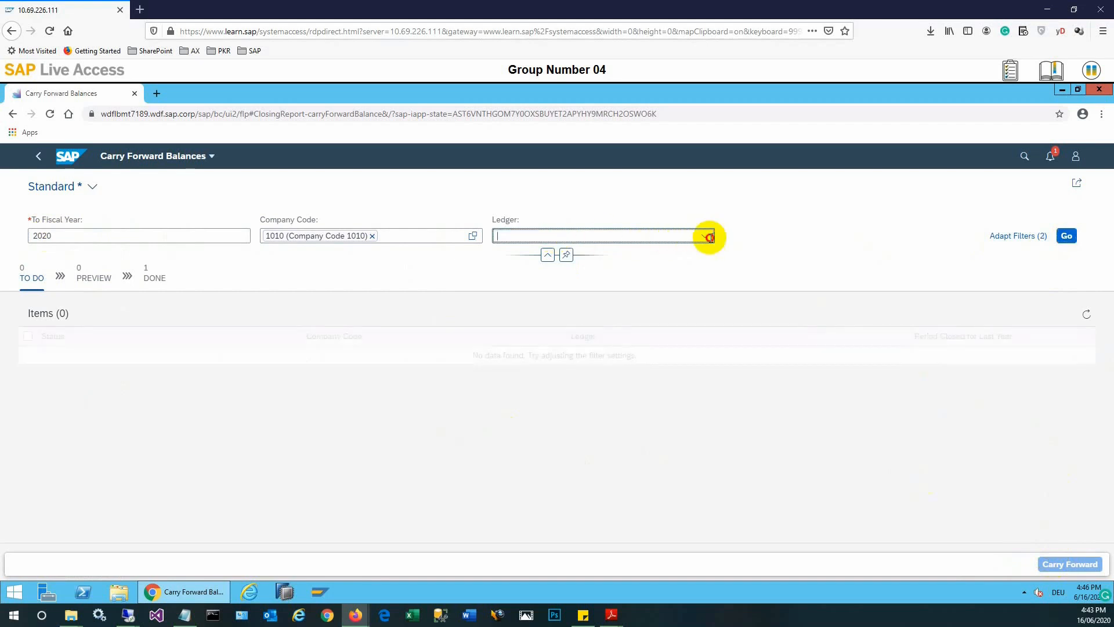
click(709, 238)
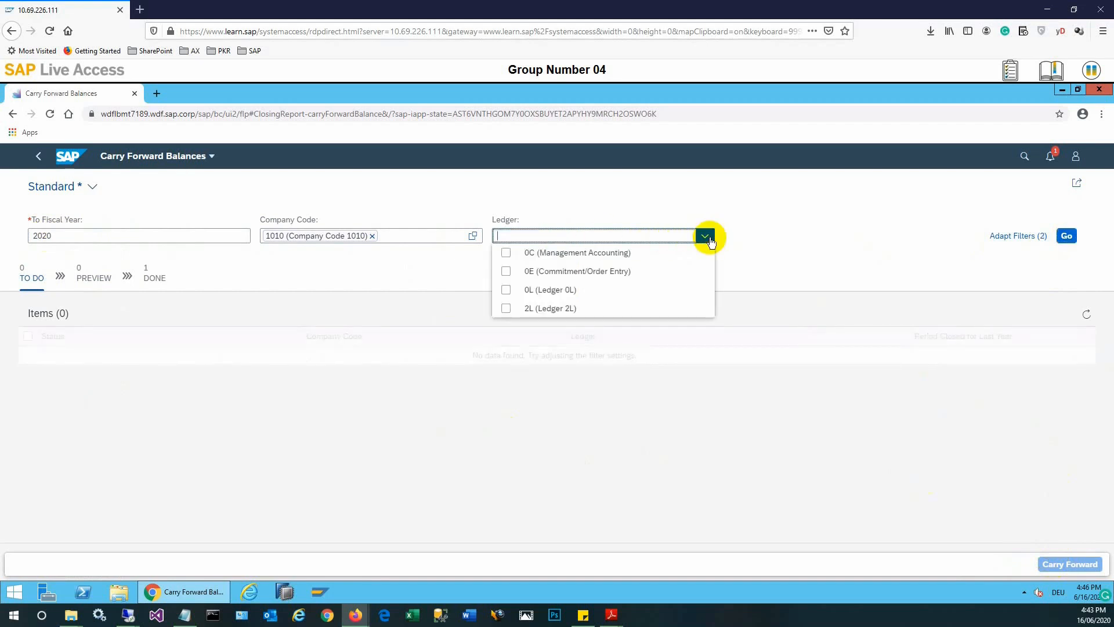
click(505, 311)
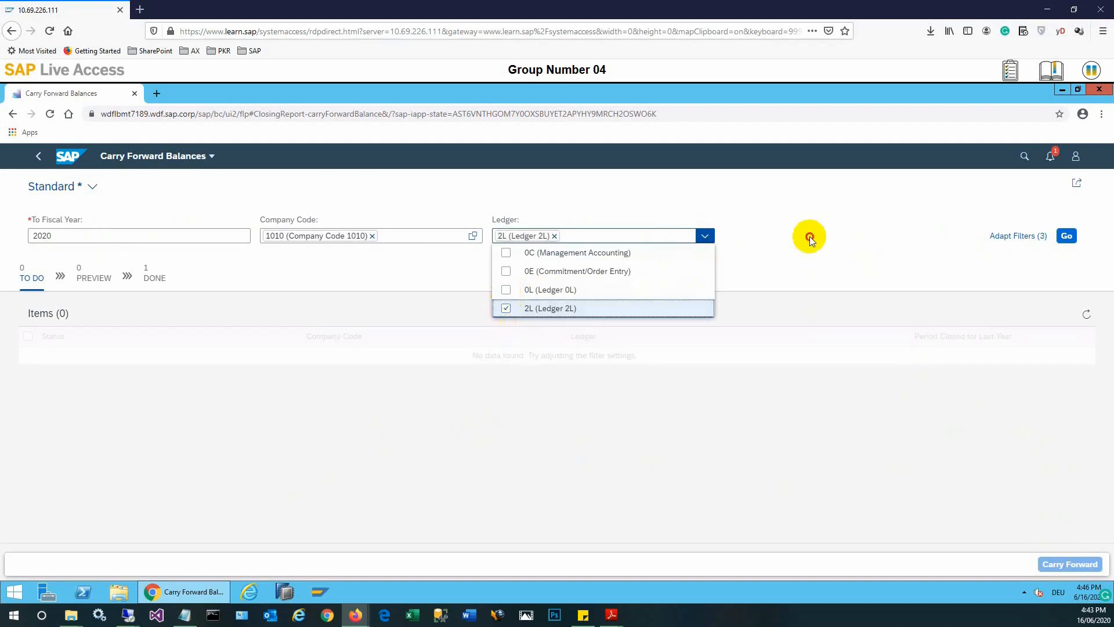
click(810, 235)
click(1066, 236)
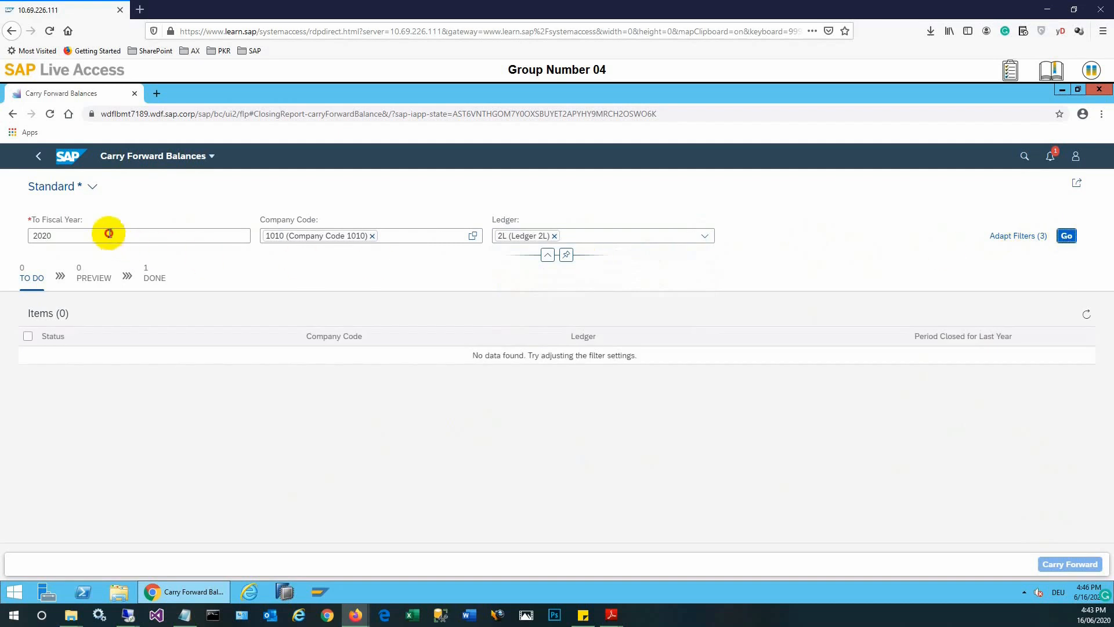
Set the target fiscal year to 2021, reapply the filters and show the items in the preview stage.
click(77, 235)
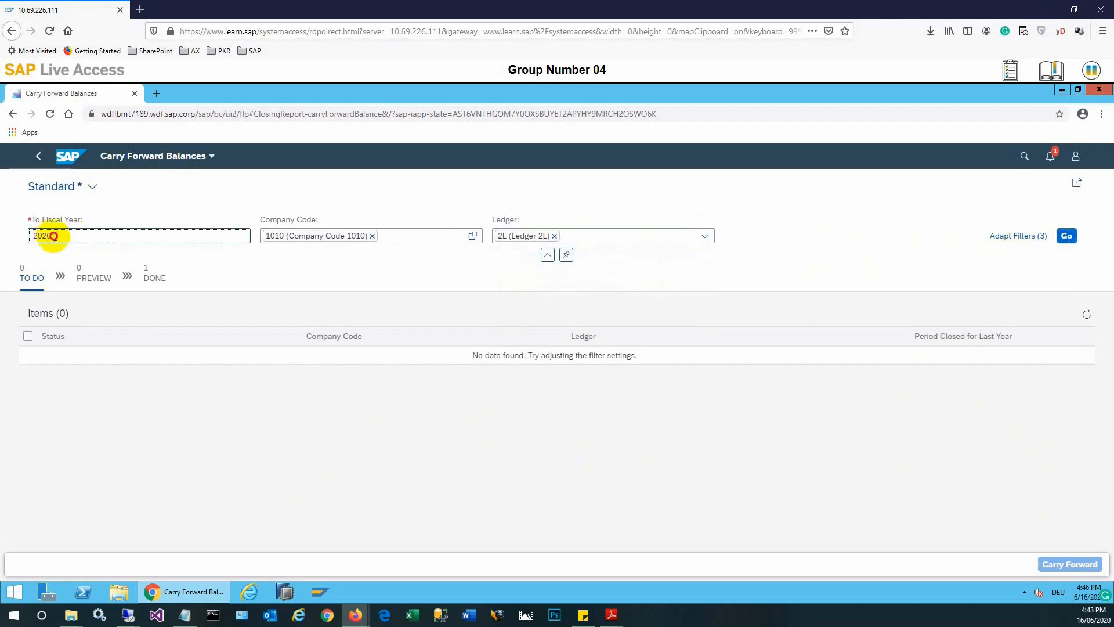
key(BackSpace)
text(1)
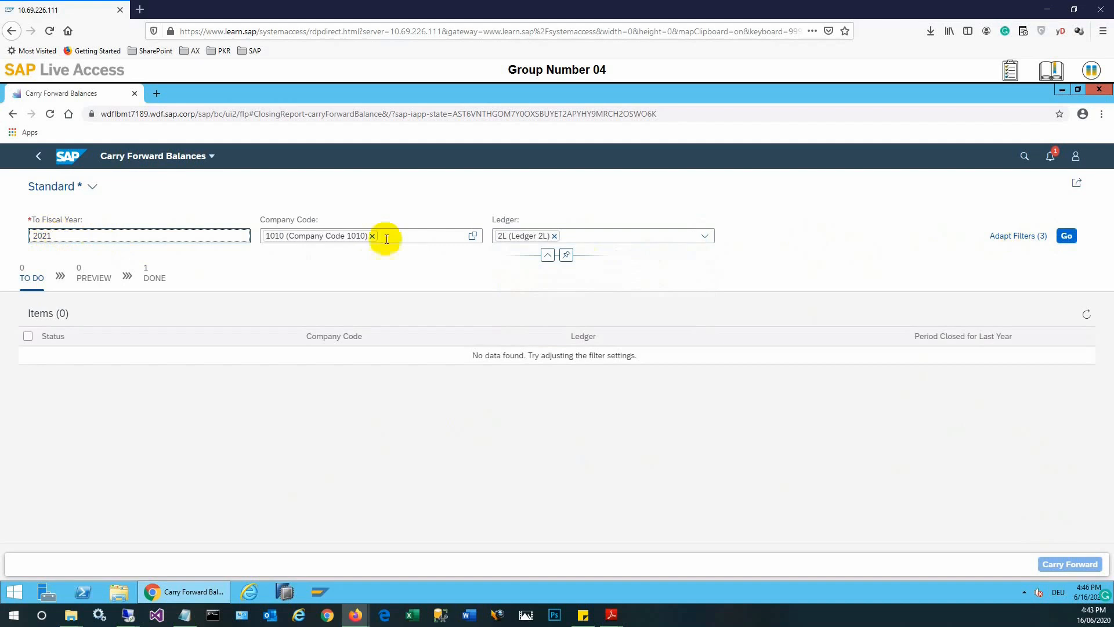
click(1065, 236)
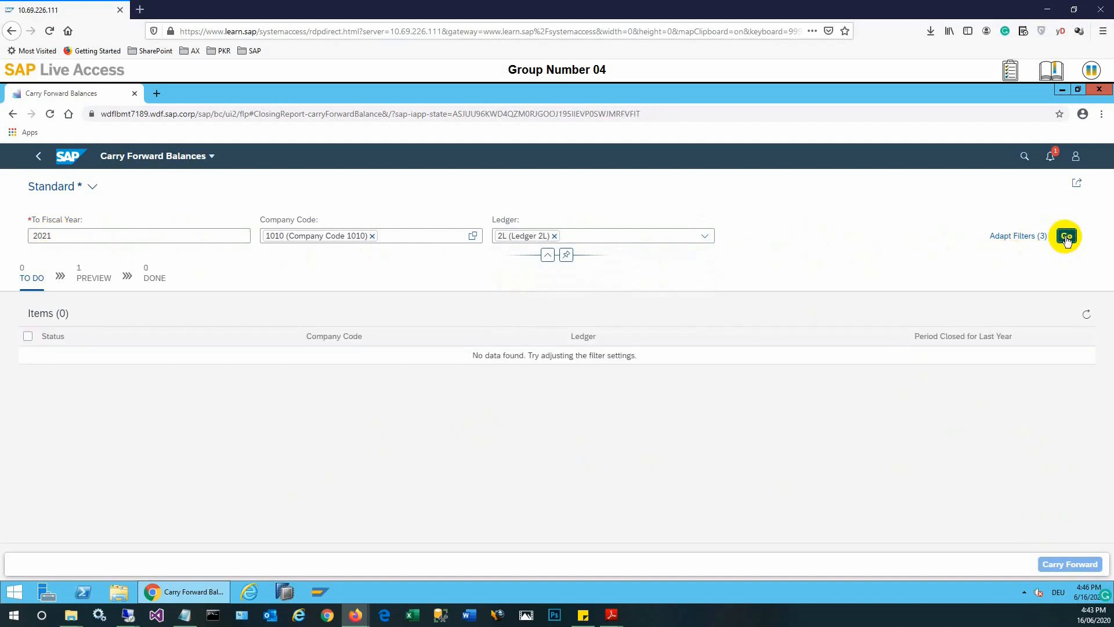
click(87, 279)
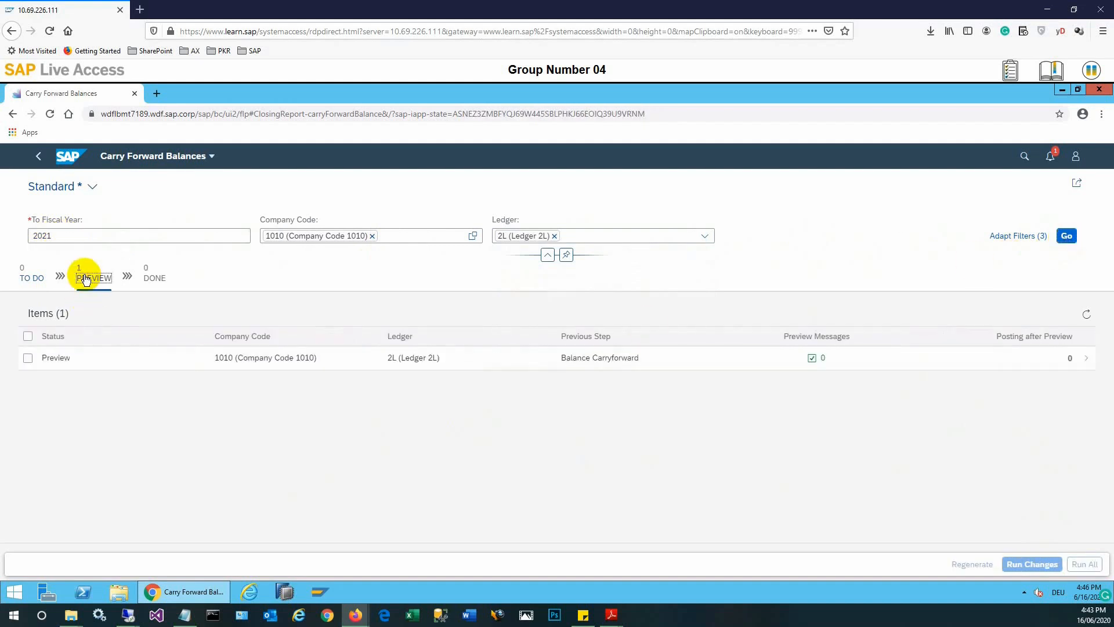
Run the balance carryforward changes for the previewed company code 1010, ledger 2L item and refresh the preview list.
click(27, 359)
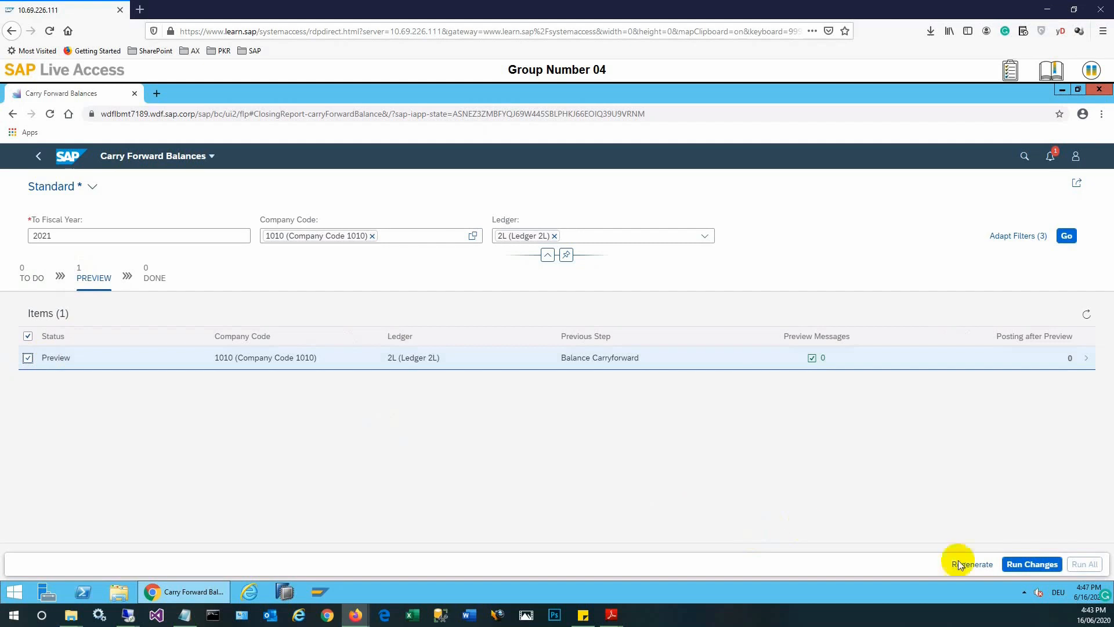
click(1034, 565)
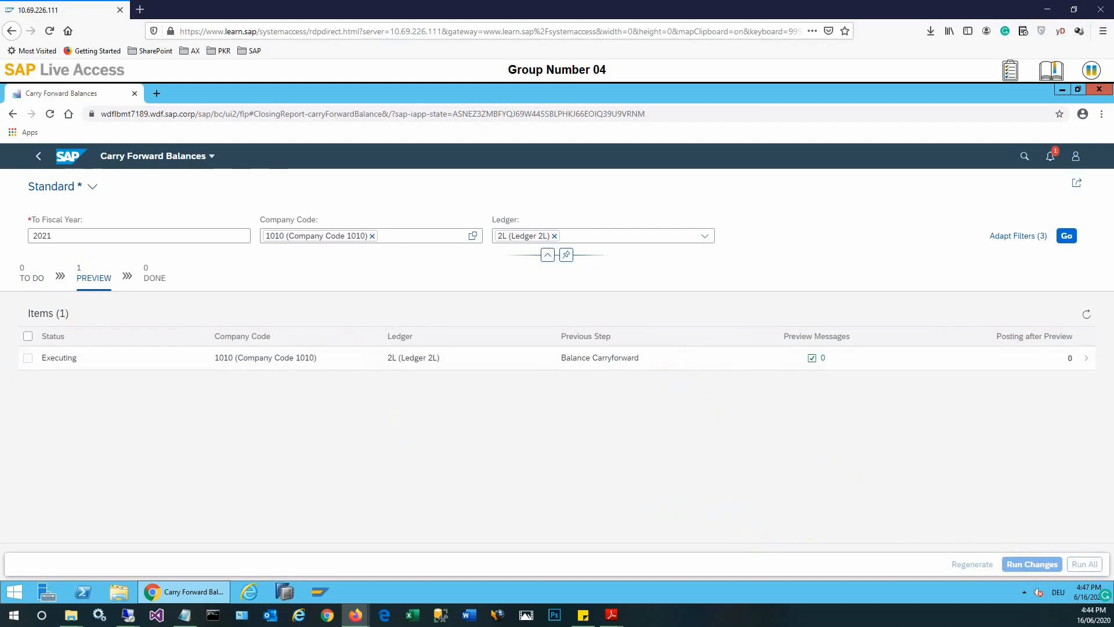
click(259, 359)
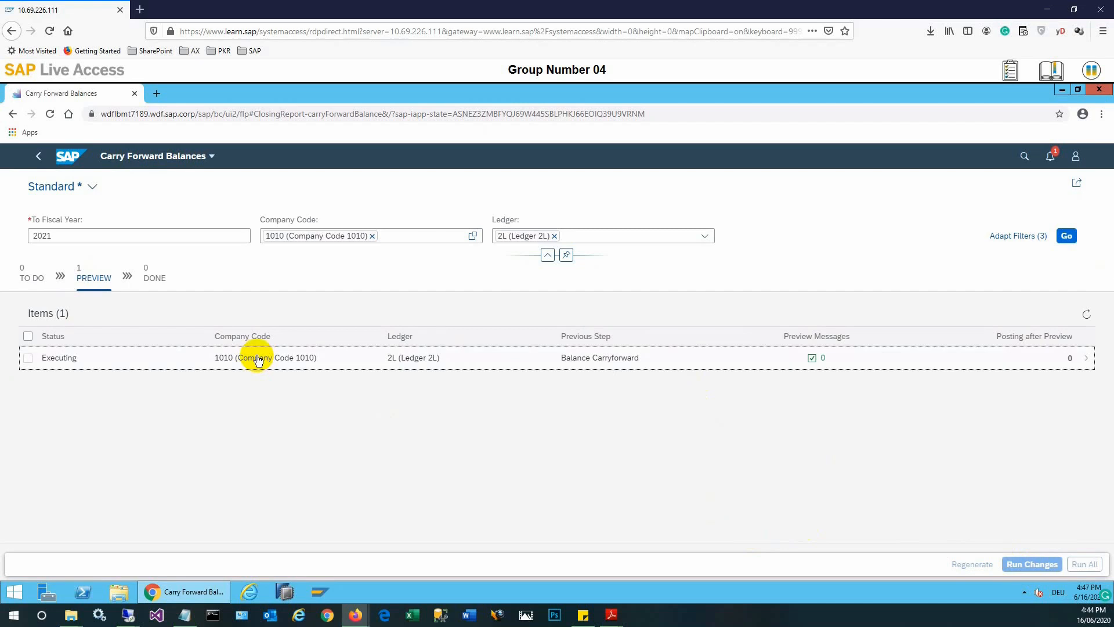
click(27, 358)
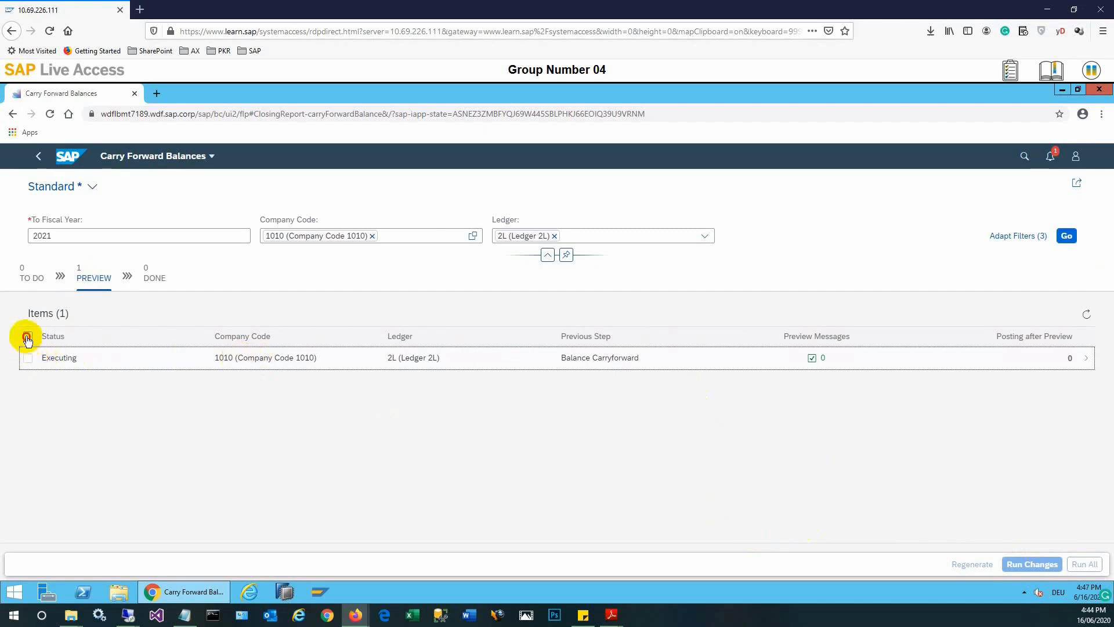
click(27, 335)
click(93, 274)
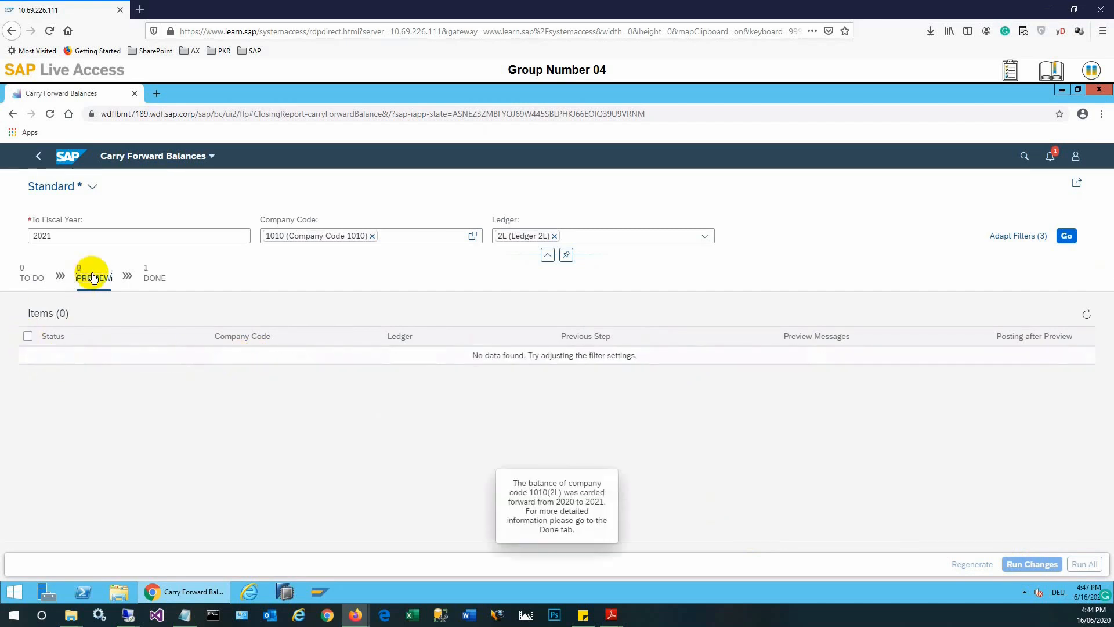
Examine the balance sheet accounts of the completed company code 1010 carryforward and return to the home page.
click(149, 279)
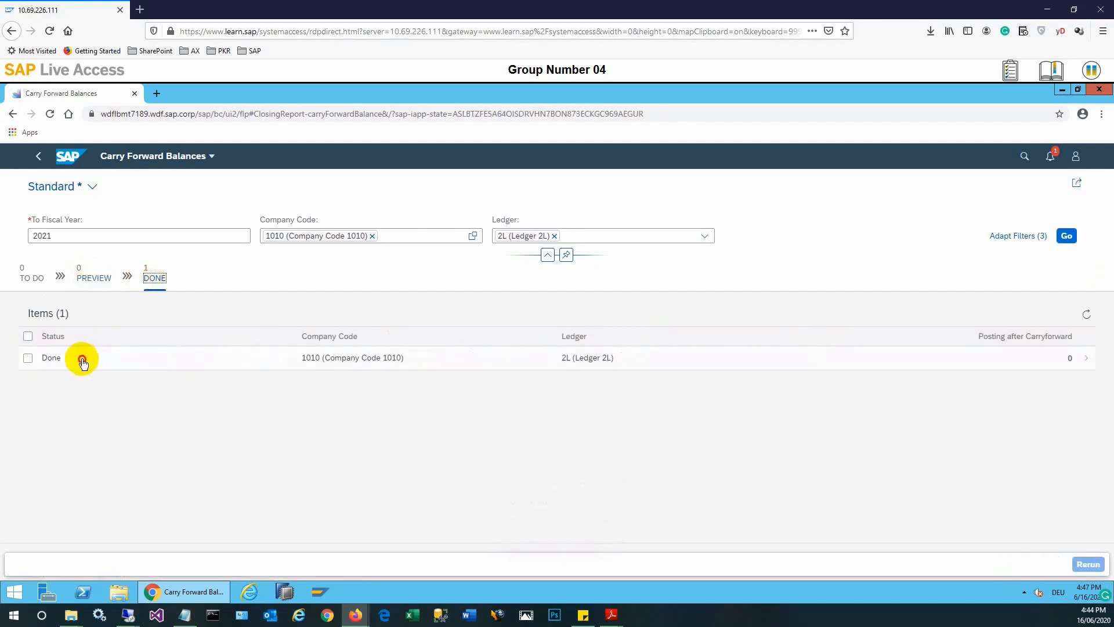
click(82, 360)
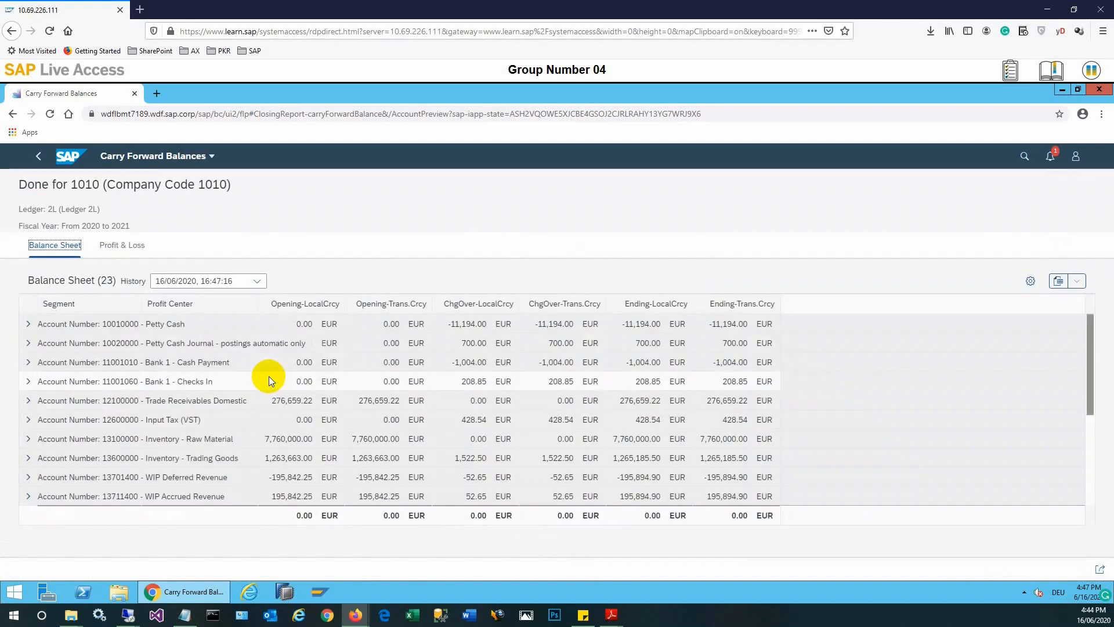
scroll(269, 380, down, 3)
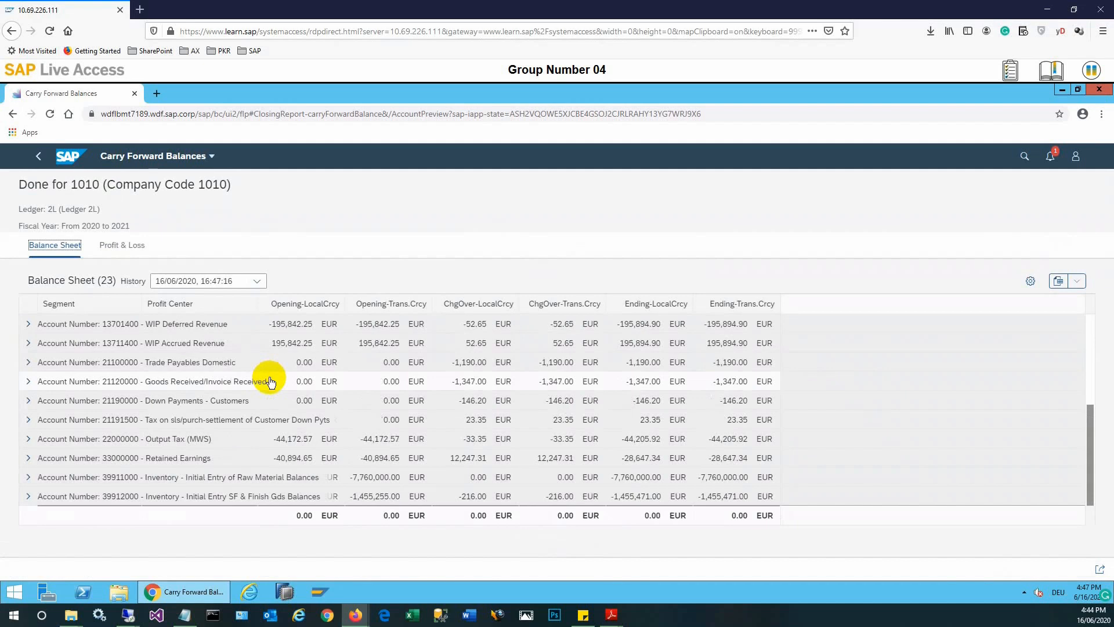
scroll(323, 358, up, 3)
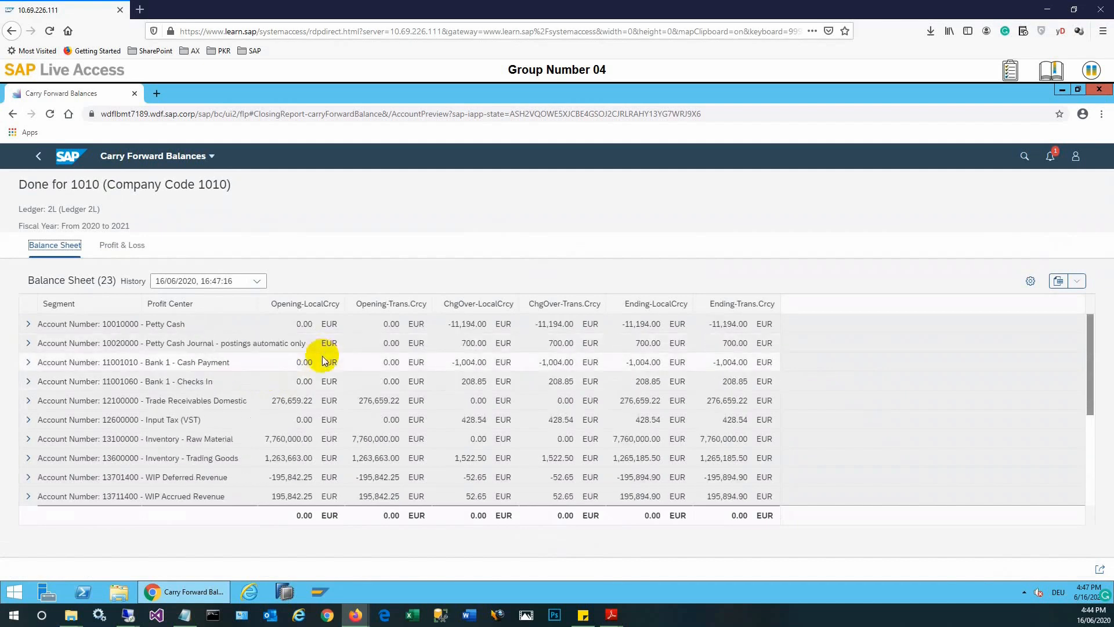
click(72, 158)
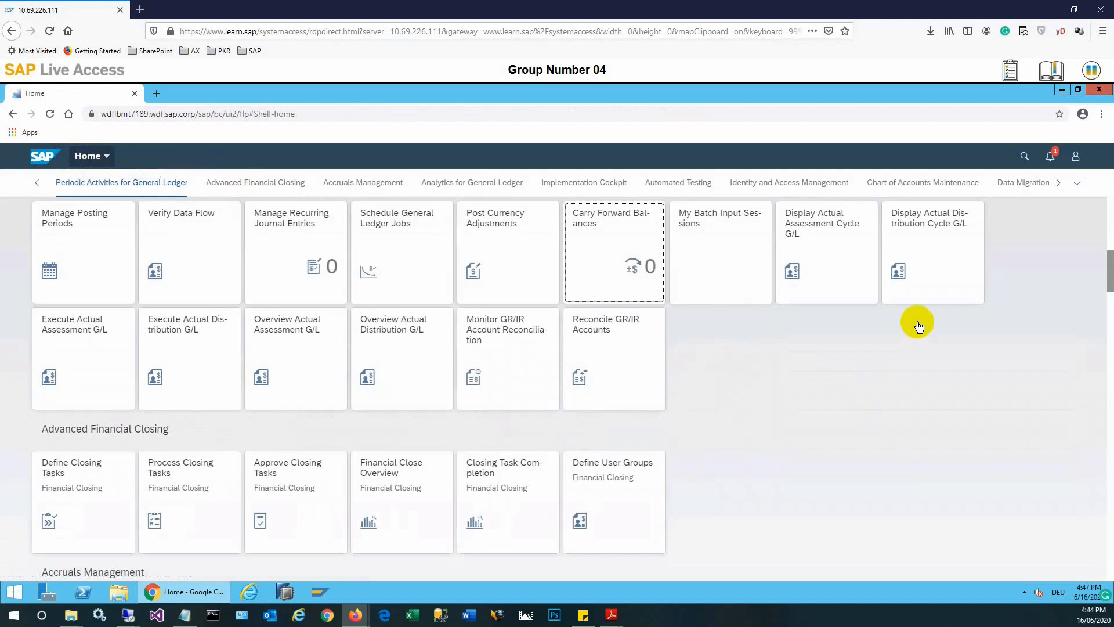